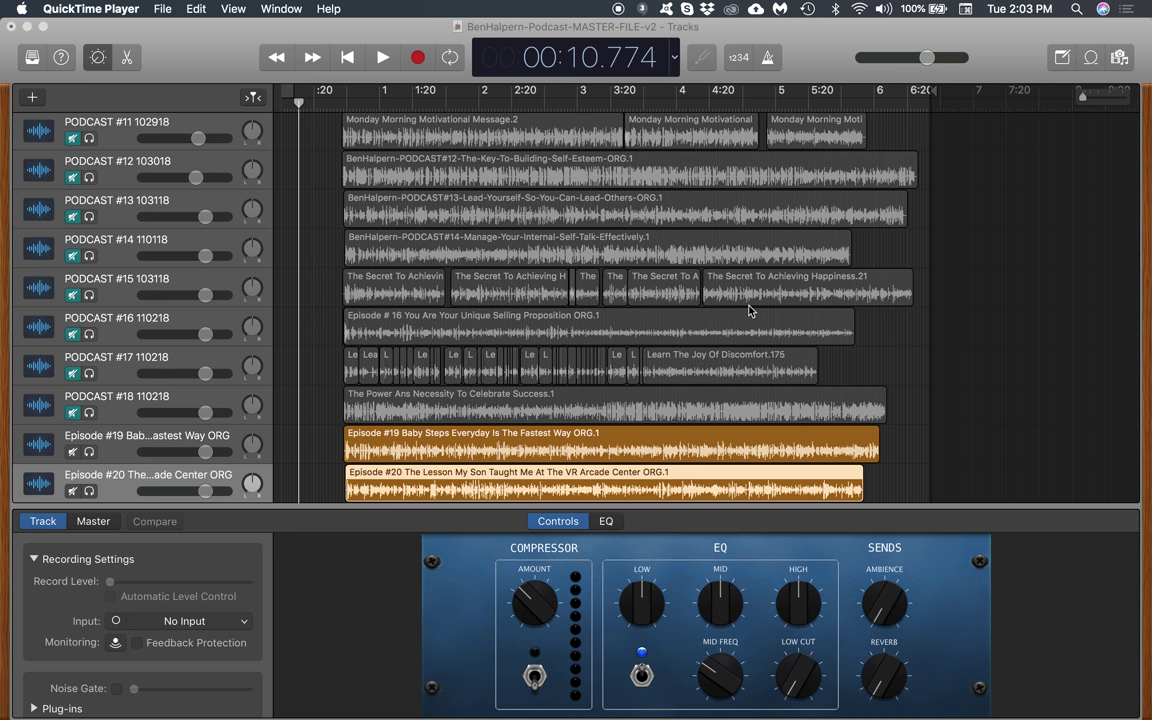
- Check the GarageBand version information, then close that window
{"action": "left_click", "coordinate": [181, 45]}
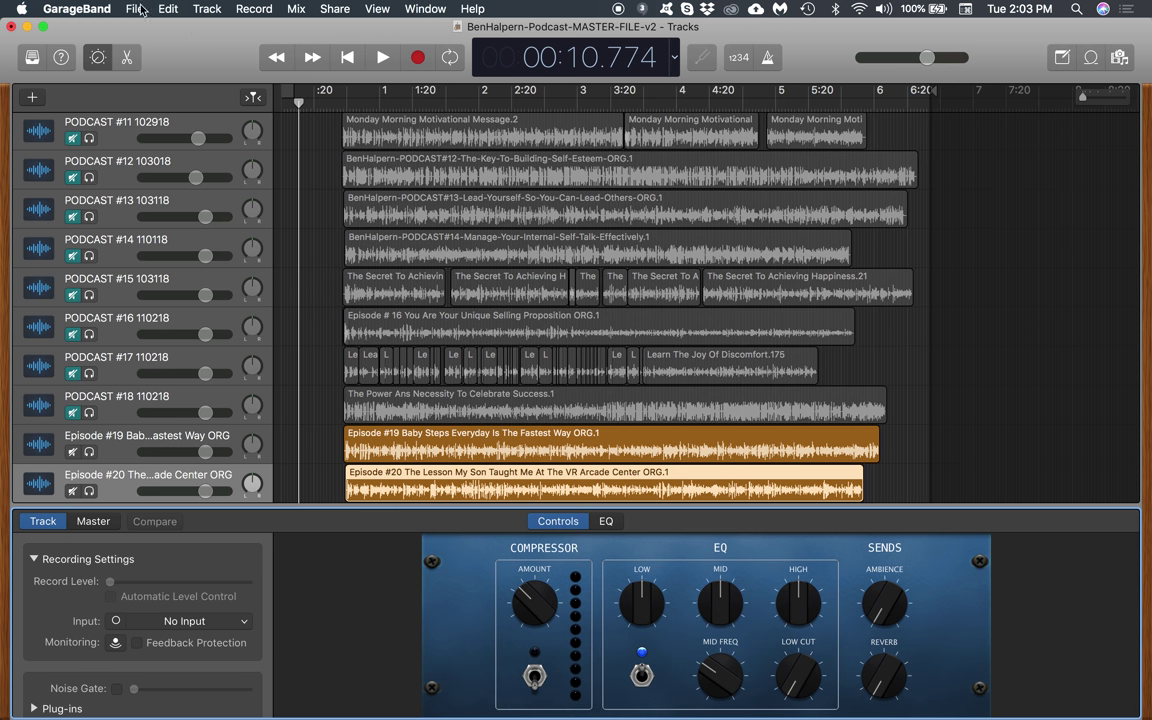
{"action": "left_click", "coordinate": [77, 8]}
{"action": "left_click", "coordinate": [104, 30]}
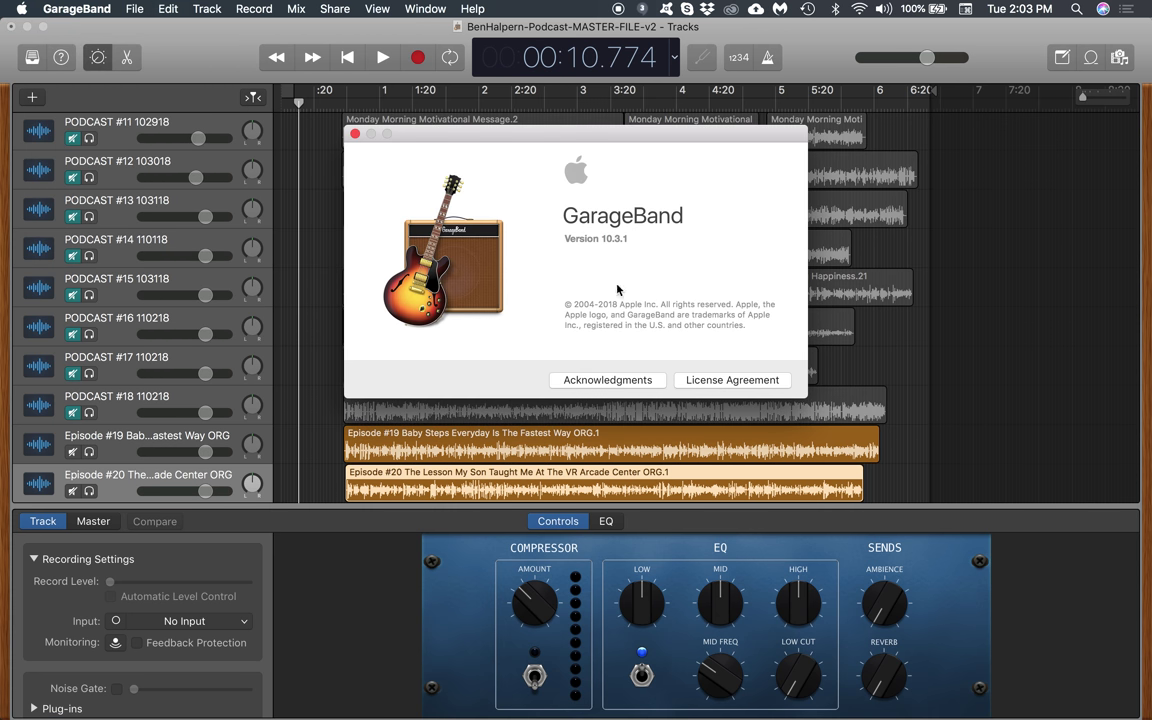
{"action": "left_click", "coordinate": [355, 133]}
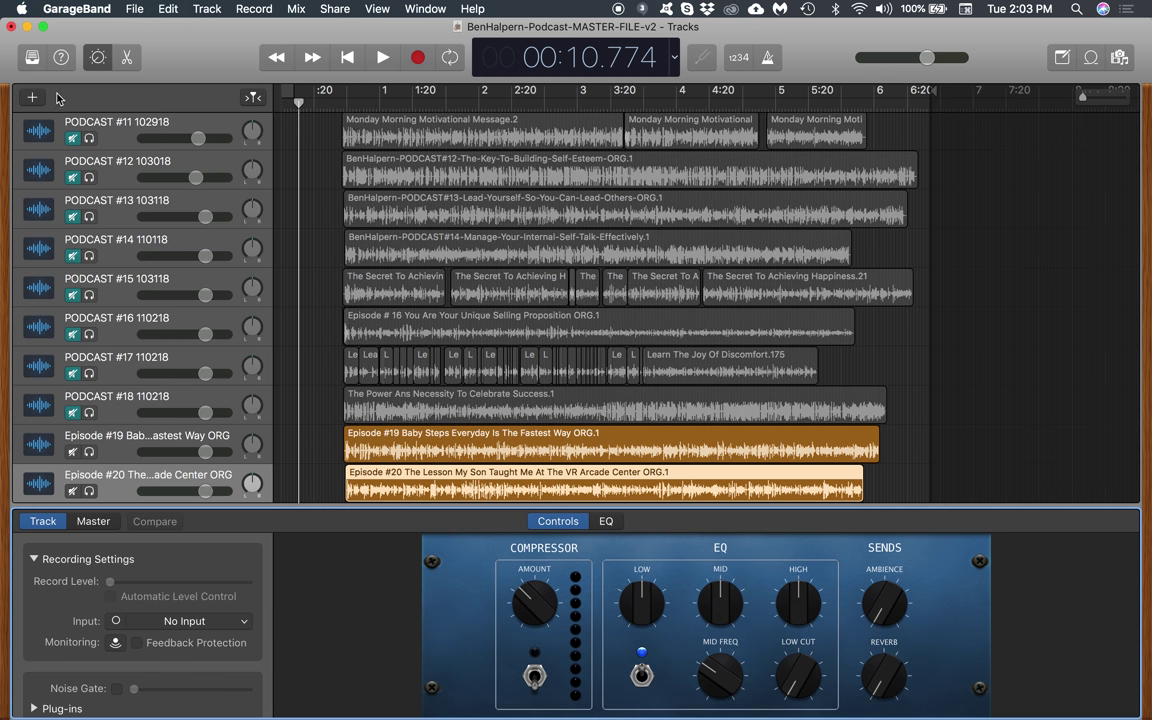
- Create a new plain Audio track, Audio 15, with input 1 (Logitech)
{"action": "scroll", "coordinate": [152, 370], "scroll_direction": "down", "scroll_amount": 3}
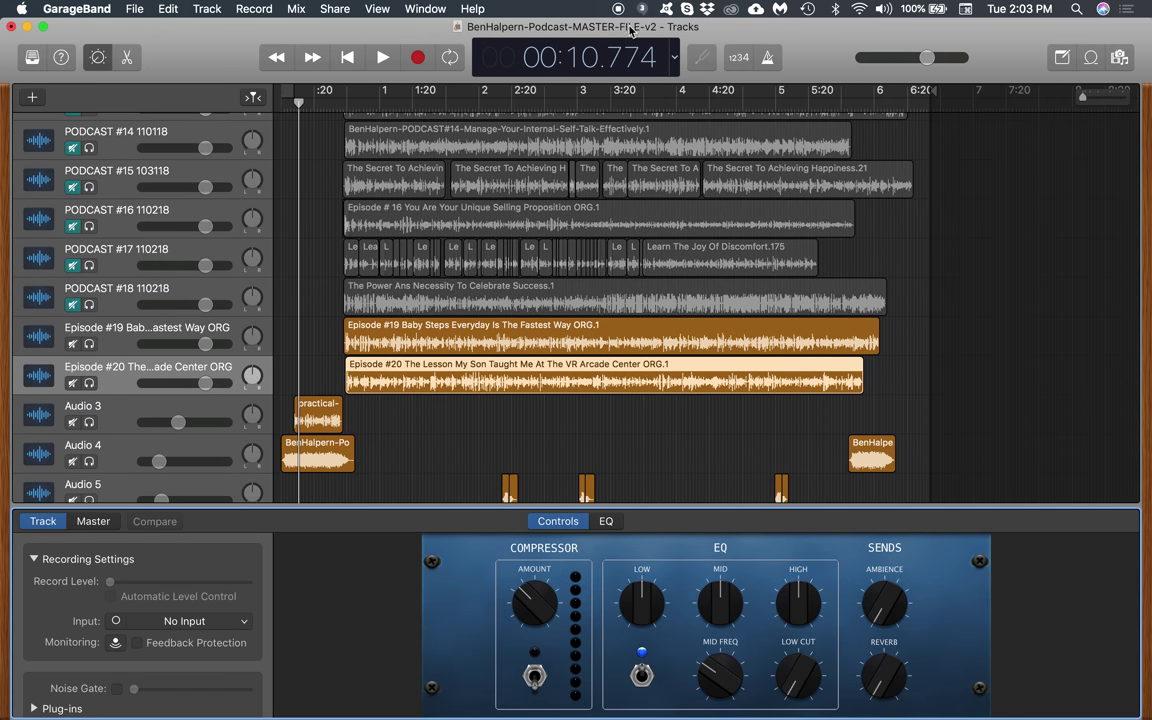
{"action": "scroll", "coordinate": [250, 260], "scroll_direction": "up", "scroll_amount": 3}
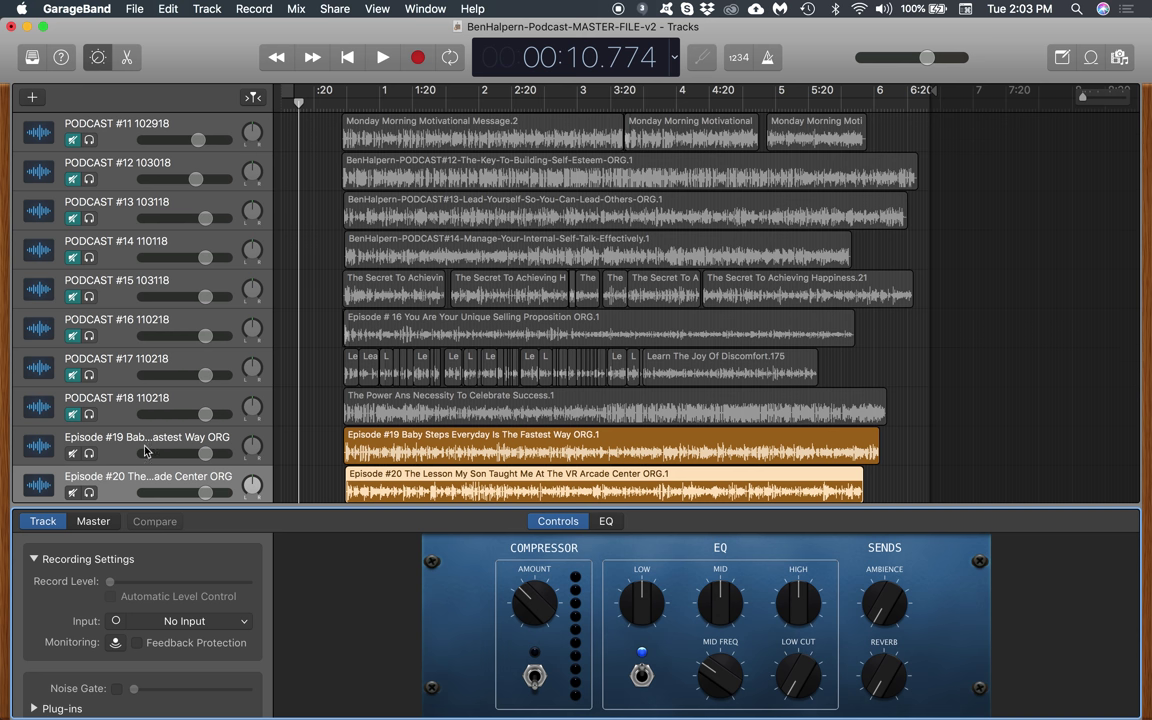
{"action": "scroll", "coordinate": [145, 451], "scroll_direction": "down", "scroll_amount": 1}
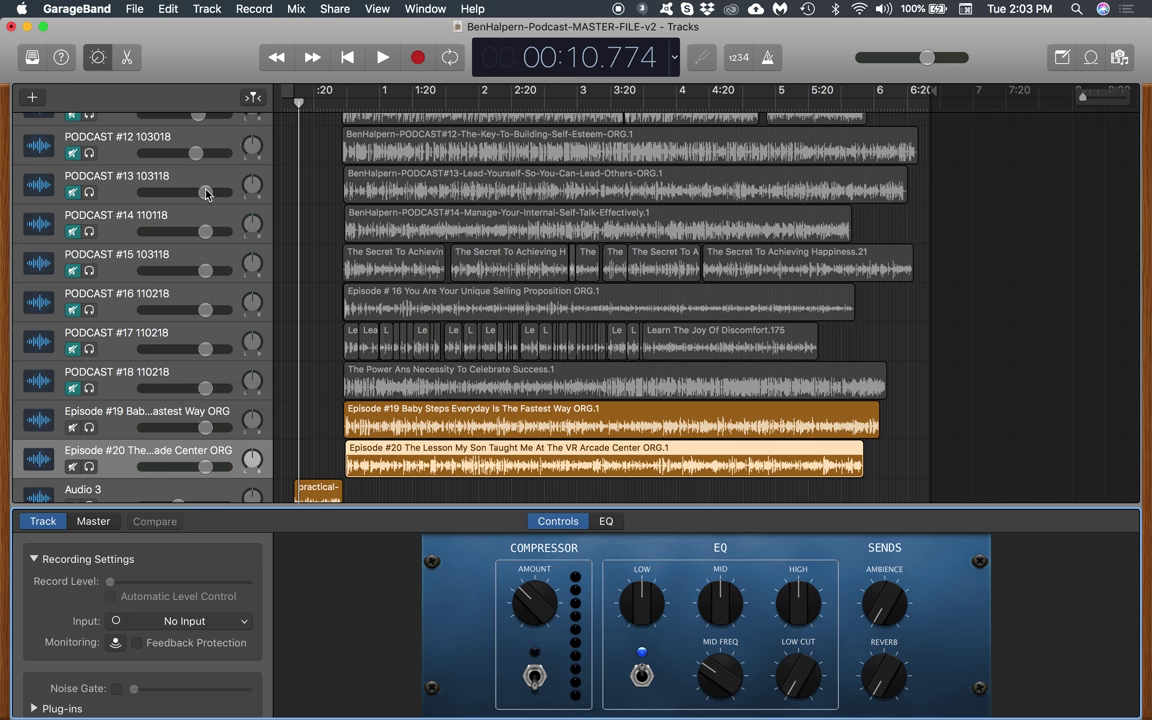
{"action": "scroll", "coordinate": [160, 240], "scroll_direction": "up", "scroll_amount": 2}
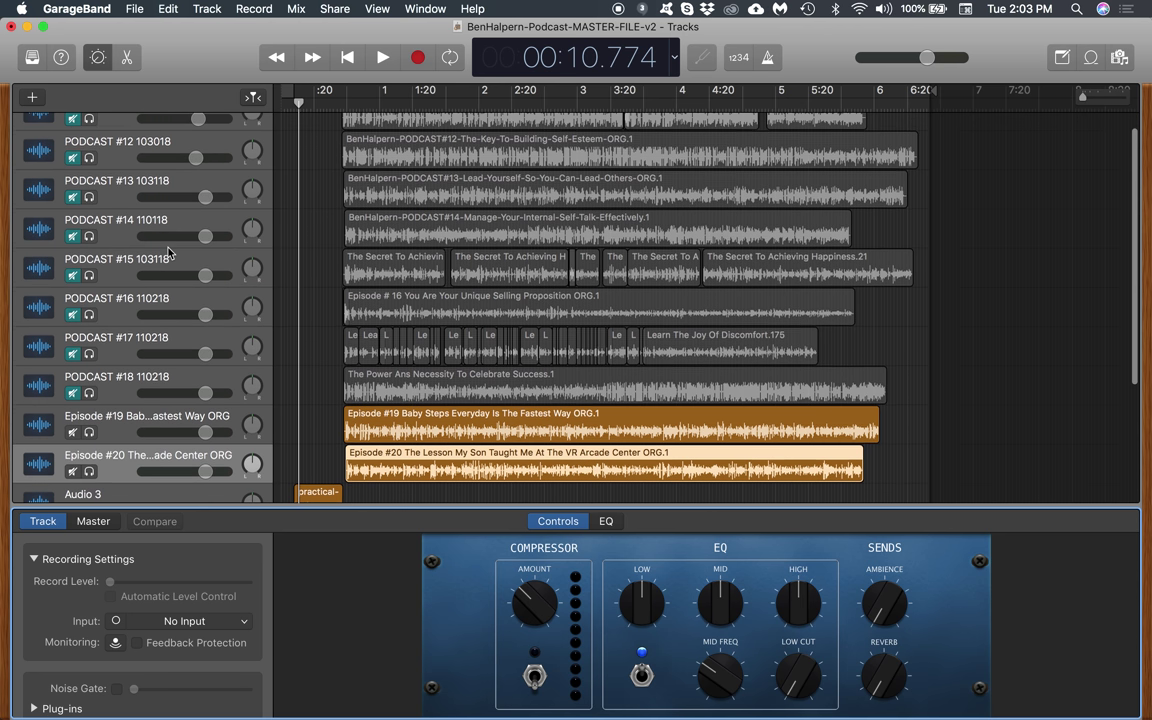
{"action": "scroll", "coordinate": [168, 252], "scroll_direction": "down", "scroll_amount": 3}
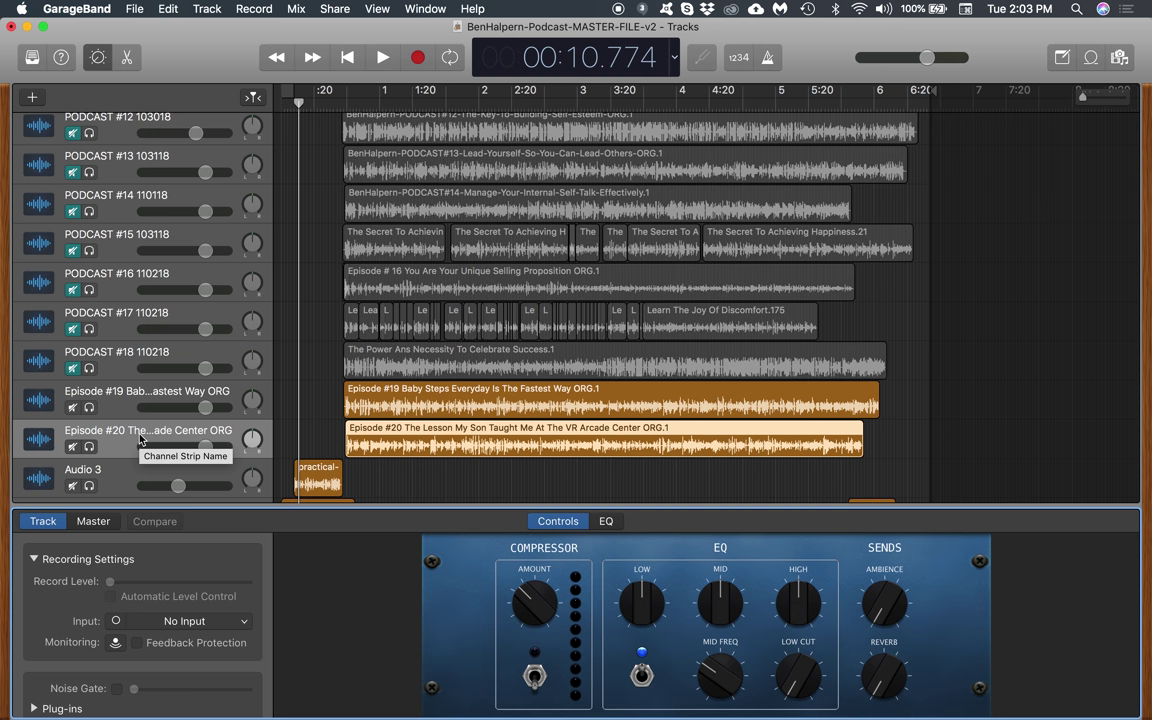
{"action": "scroll", "coordinate": [160, 281], "scroll_direction": "up", "scroll_amount": 4}
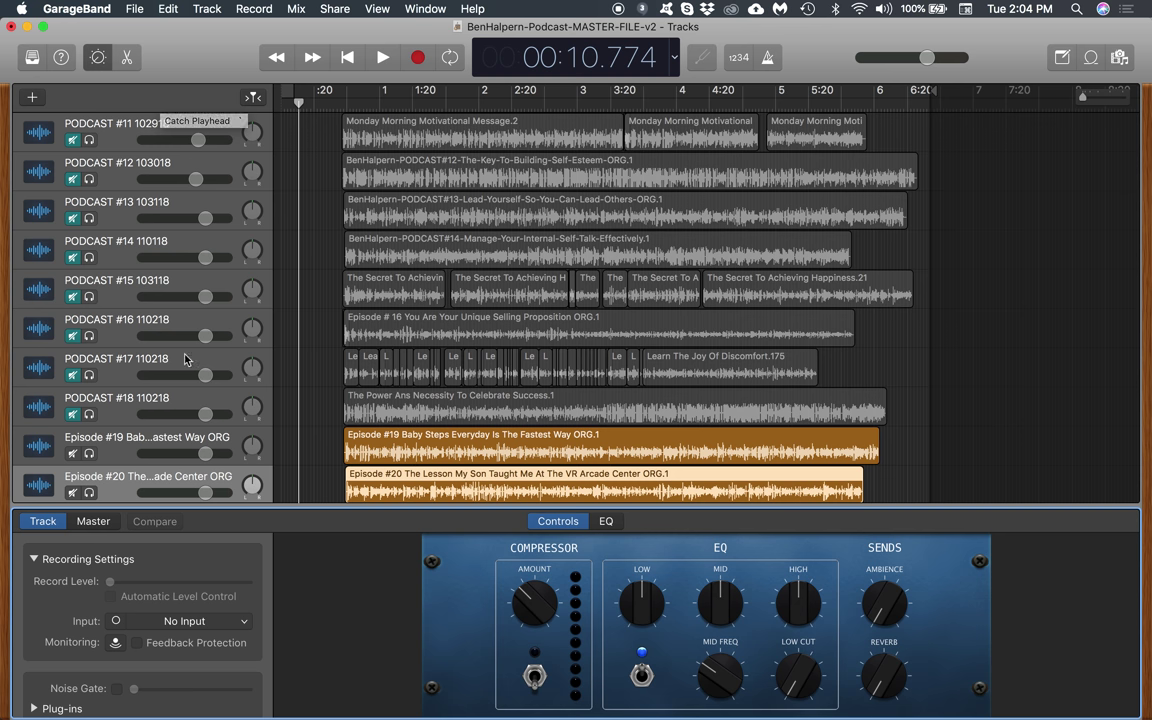
{"action": "scroll", "coordinate": [170, 330], "scroll_direction": "down", "scroll_amount": 4}
{"action": "scroll", "coordinate": [133, 318], "scroll_direction": "down", "scroll_amount": 1}
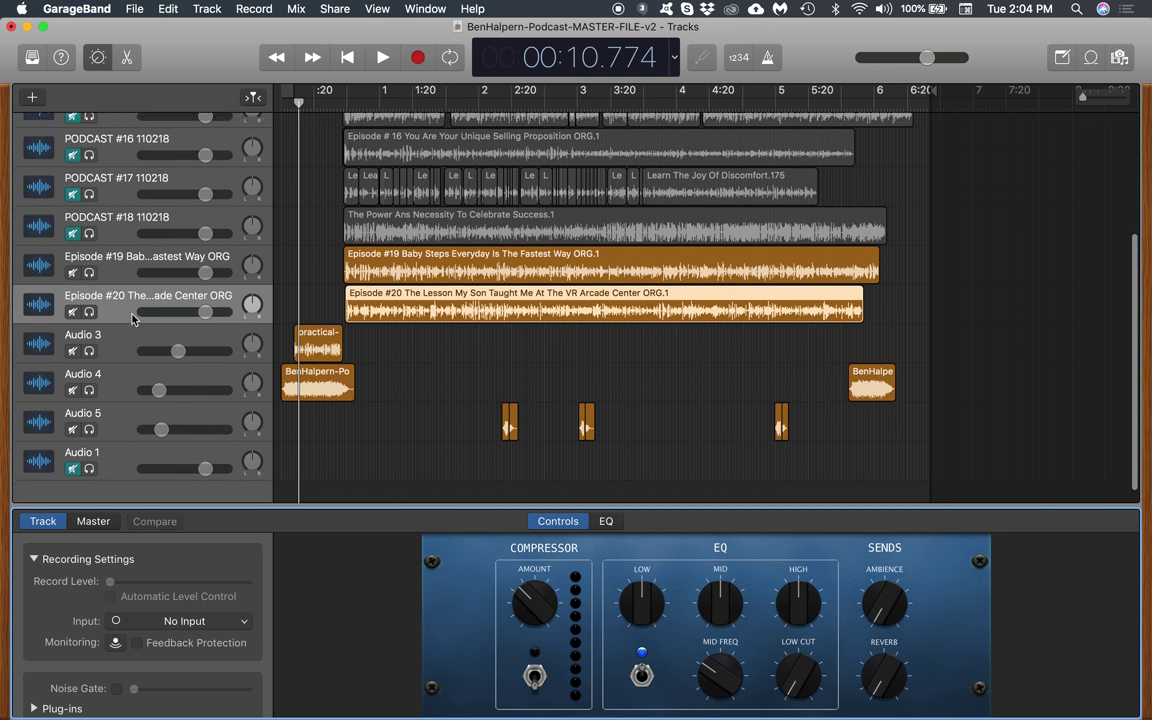
{"action": "left_click", "coordinate": [34, 98]}
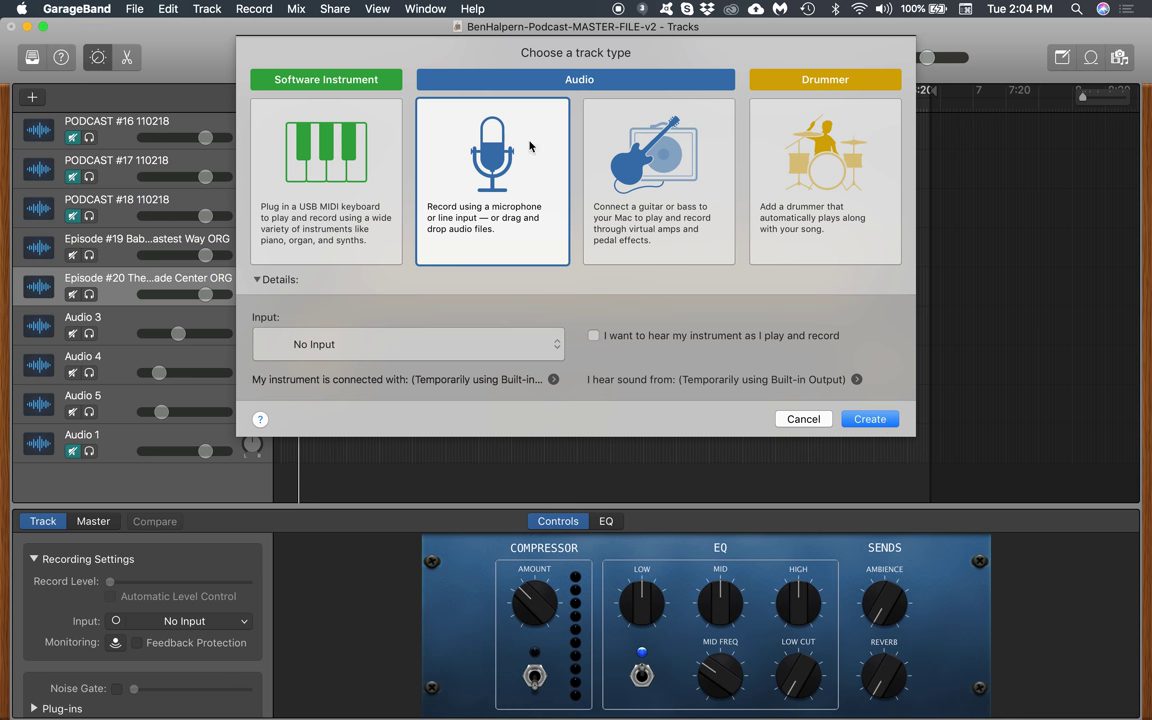
{"action": "left_click", "coordinate": [636, 168]}
{"action": "left_click", "coordinate": [535, 176]}
{"action": "left_click", "coordinate": [869, 419]}
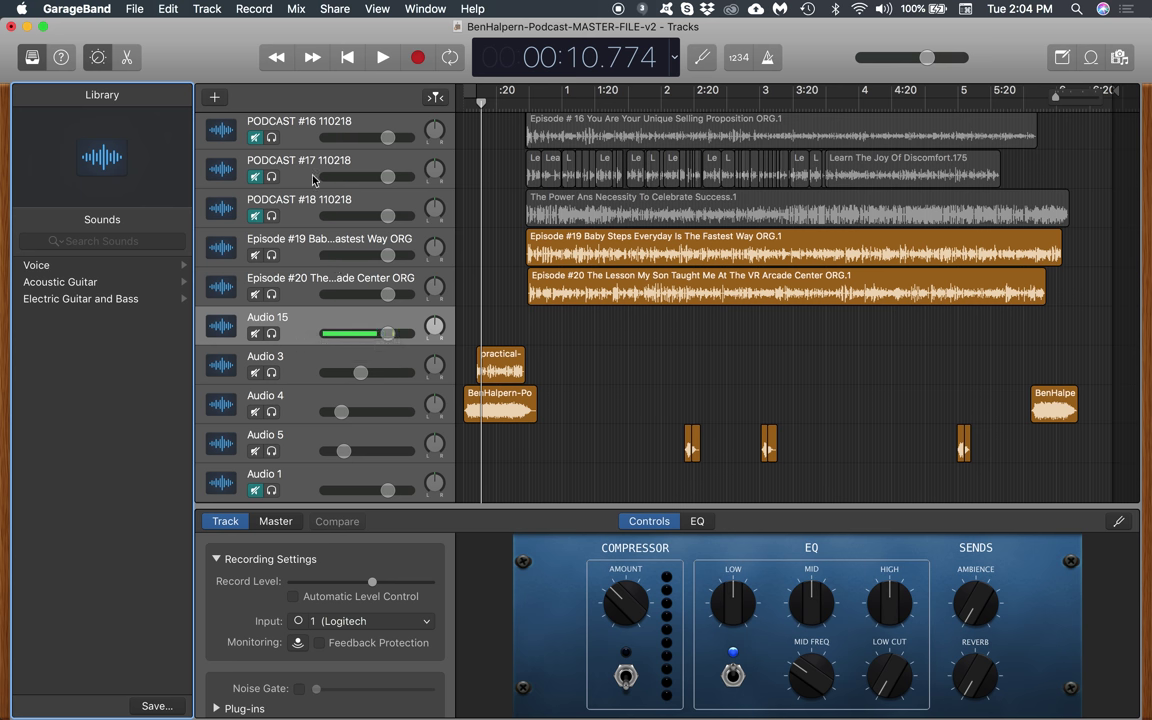
- Move the Audio 15 track to sit just below Episode #20, above Audio 3
{"action": "scroll", "coordinate": [290, 333], "scroll_direction": "up", "scroll_amount": 4}
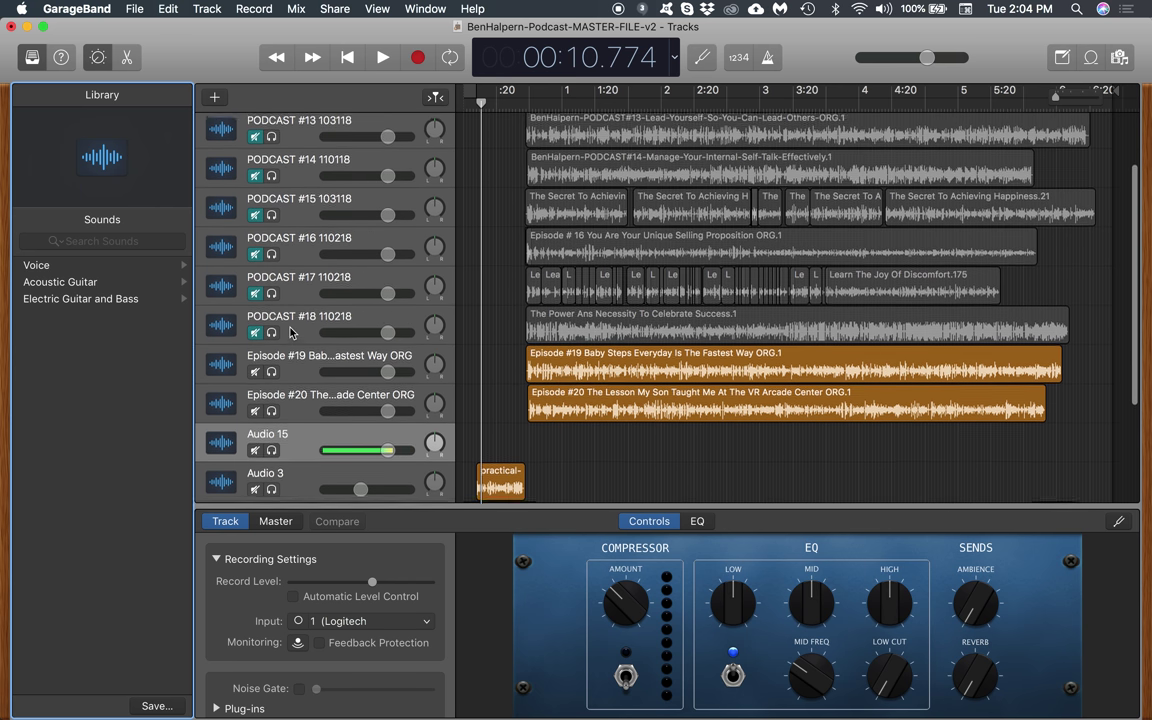
{"action": "scroll", "coordinate": [290, 333], "scroll_direction": "down", "scroll_amount": 3}
{"action": "scroll", "coordinate": [290, 333], "scroll_direction": "up", "scroll_amount": 2}
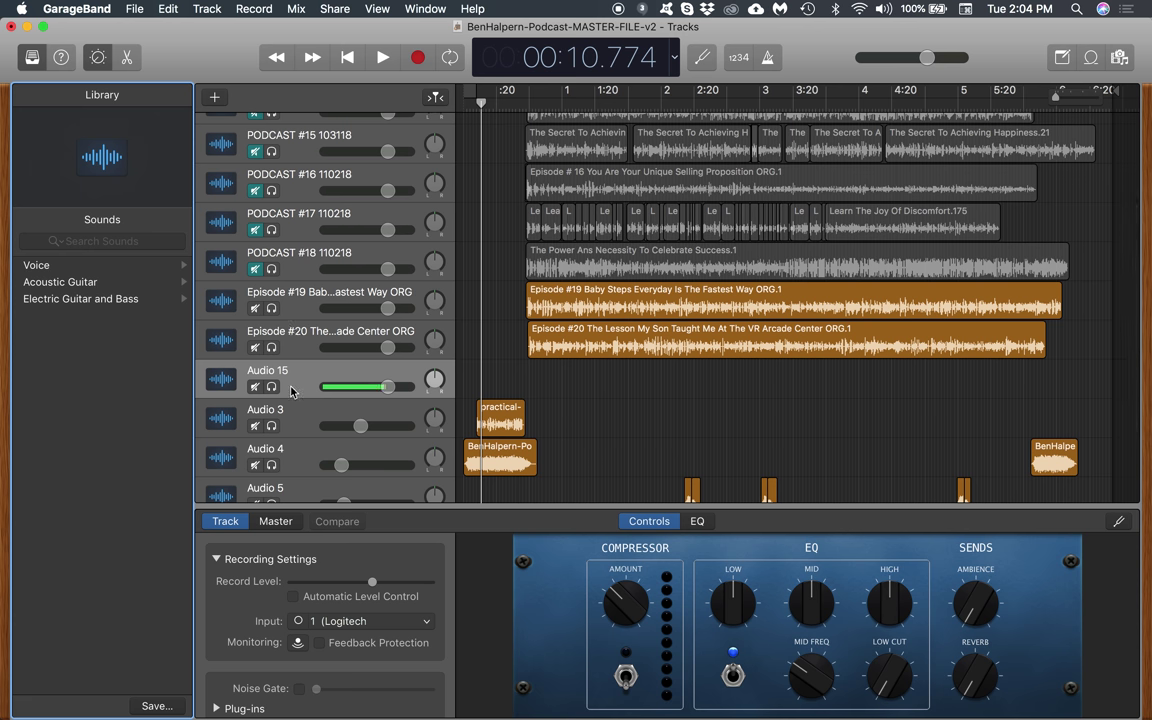
{"action": "left_click_drag", "start_coordinate": [305, 388], "coordinate": [292, 362]}
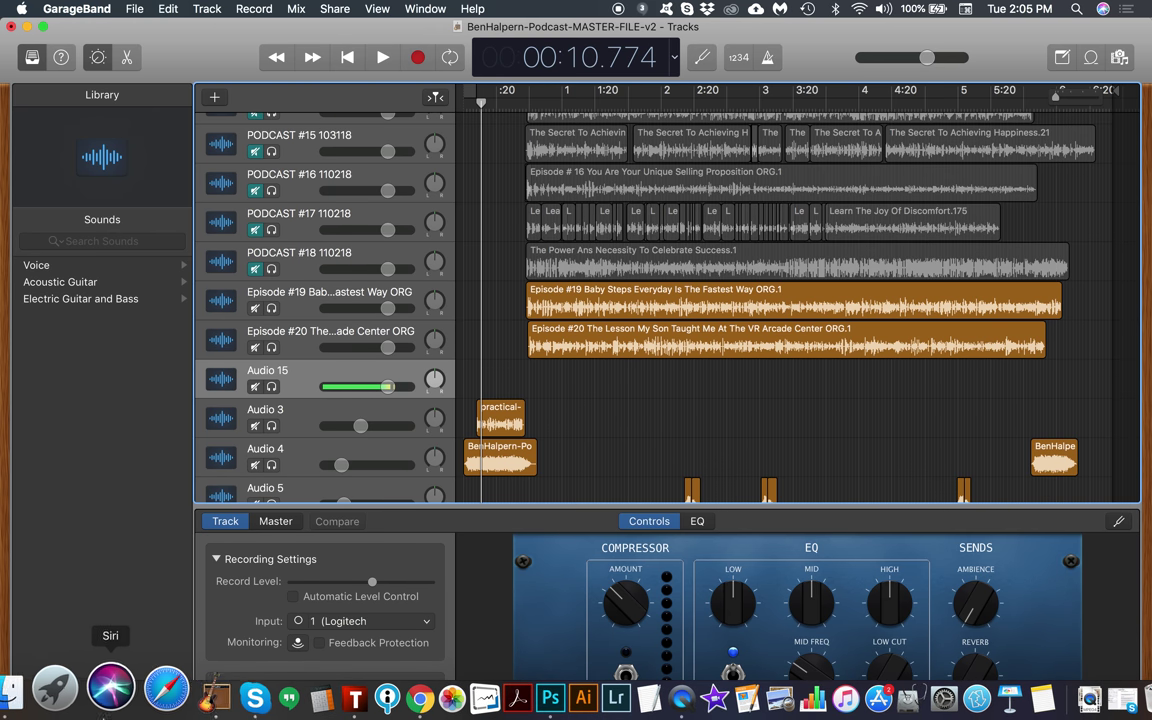
- Drag the Episode #22 MP3 from Finder onto Audio 15, which becomes the Episode #22 track
{"action": "left_click", "coordinate": [36, 689]}
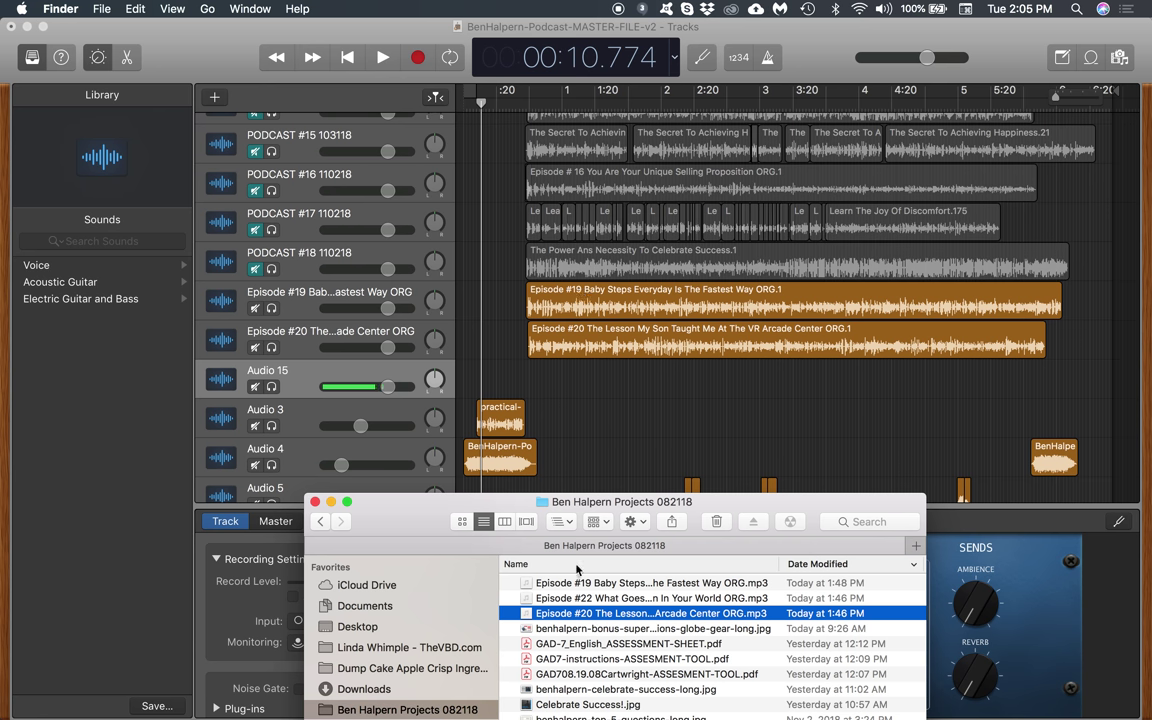
{"action": "left_click", "coordinate": [527, 598]}
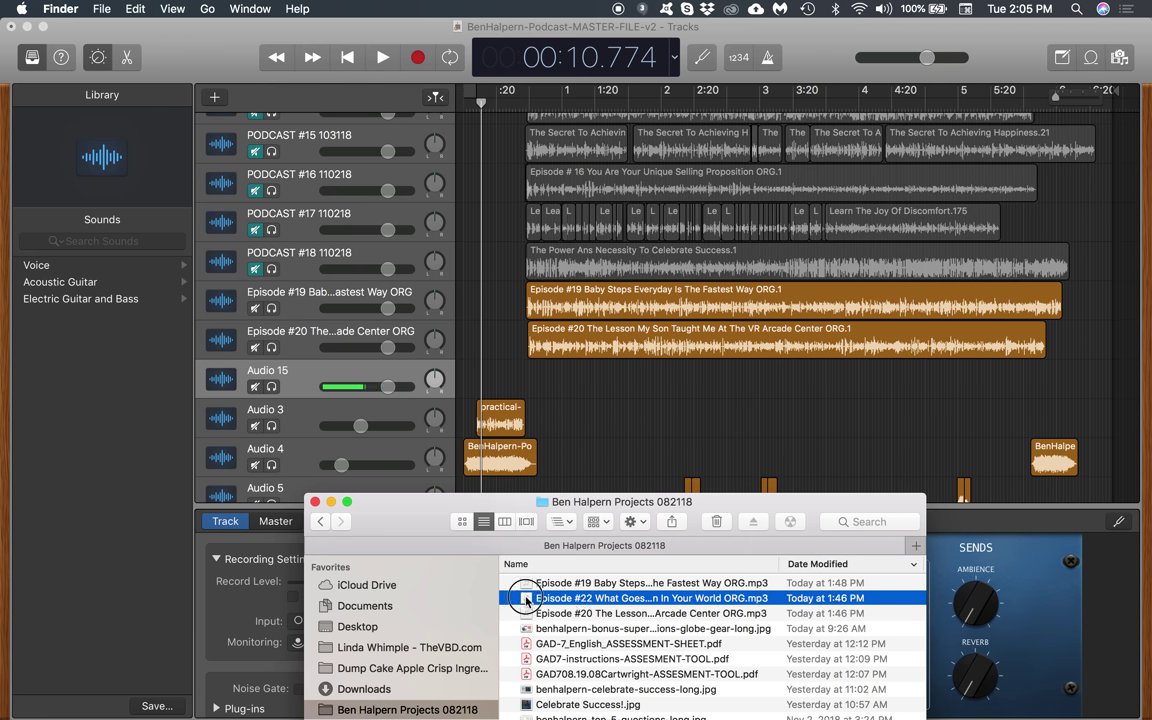
{"action": "left_click_drag", "start_coordinate": [527, 598], "coordinate": [527, 390]}
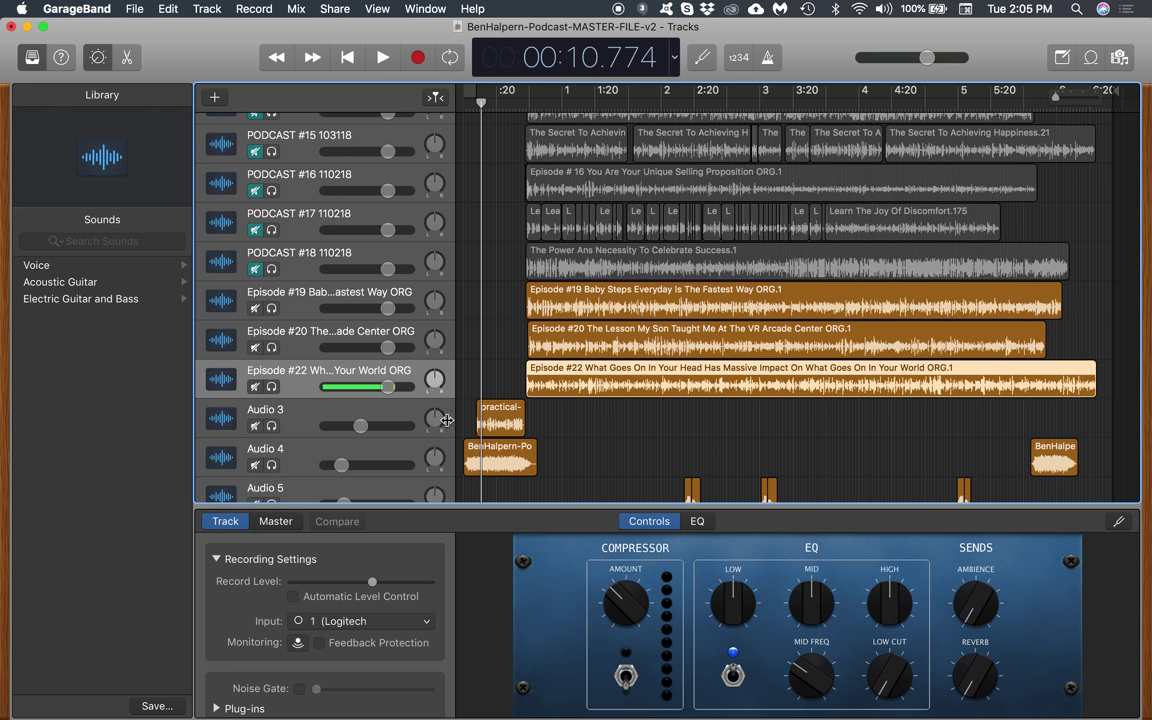
{"action": "scroll", "coordinate": [613, 426], "scroll_direction": "down", "scroll_amount": 3}
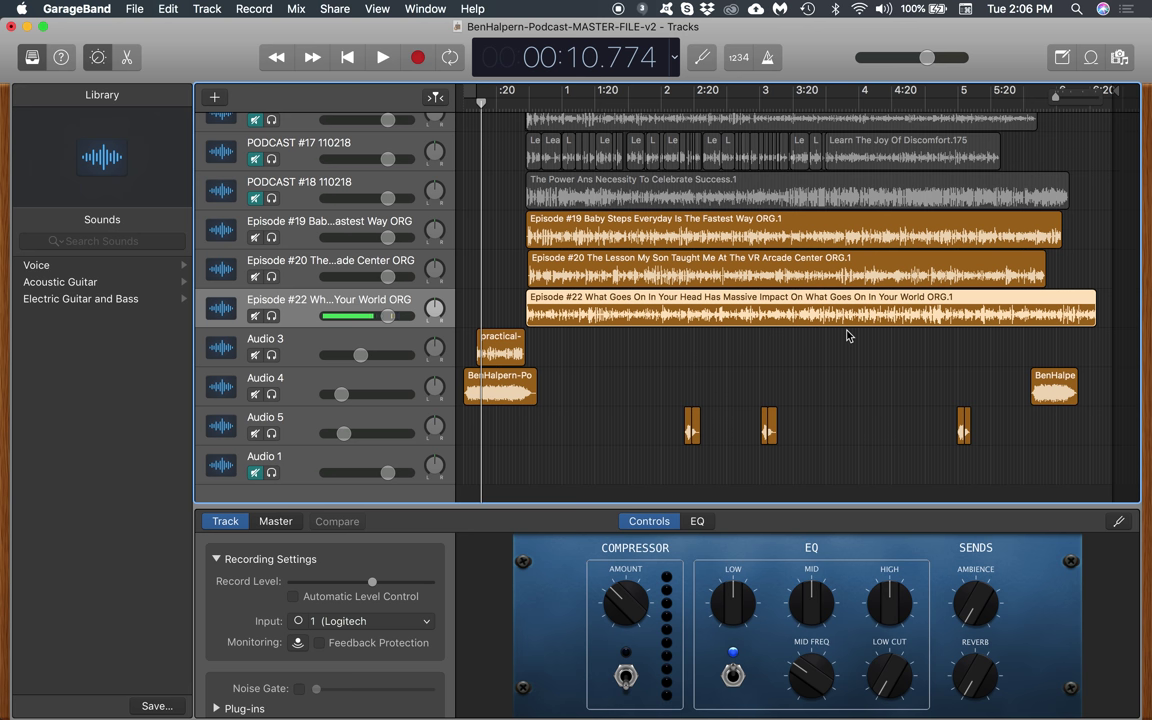
- Shift the Audio 4 closing backtrack later and trim it to start near 5:59.7, about 28.3 seconds long
{"action": "left_click_drag", "start_coordinate": [1055, 382], "coordinate": [1085, 382]}
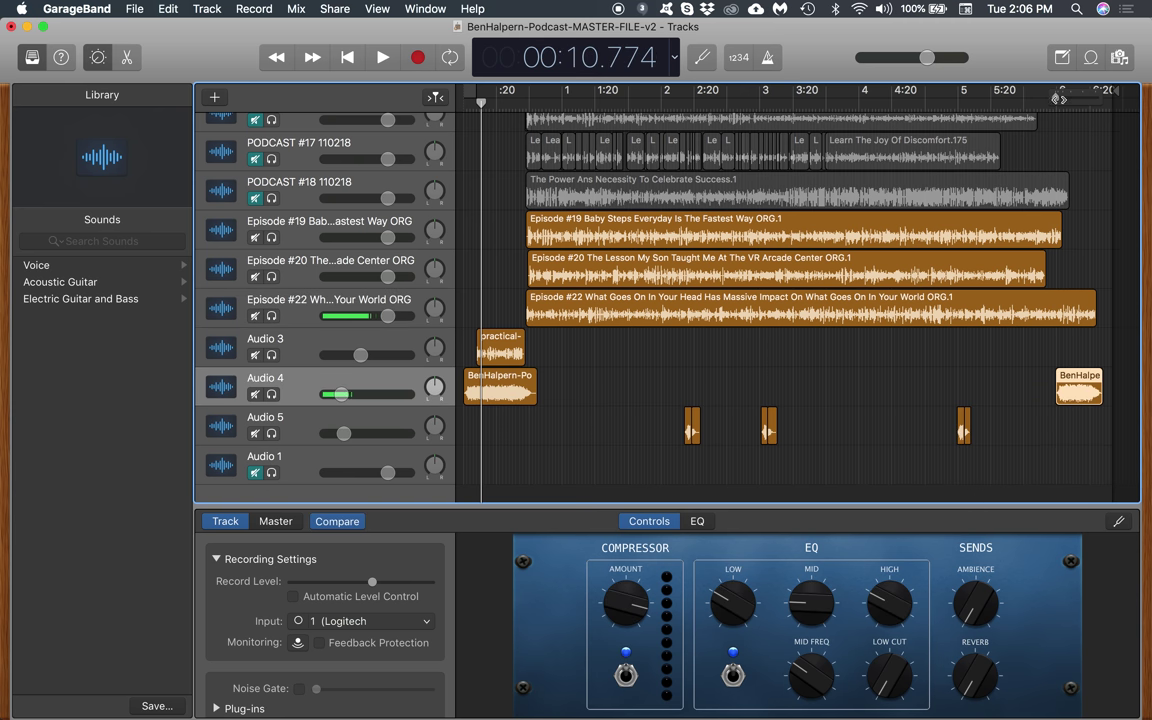
{"action": "scroll", "coordinate": [1058, 98], "scroll_direction": "up", "scroll_amount": 5}
{"action": "scroll", "coordinate": [938, 383], "scroll_direction": "right", "scroll_amount": 5}
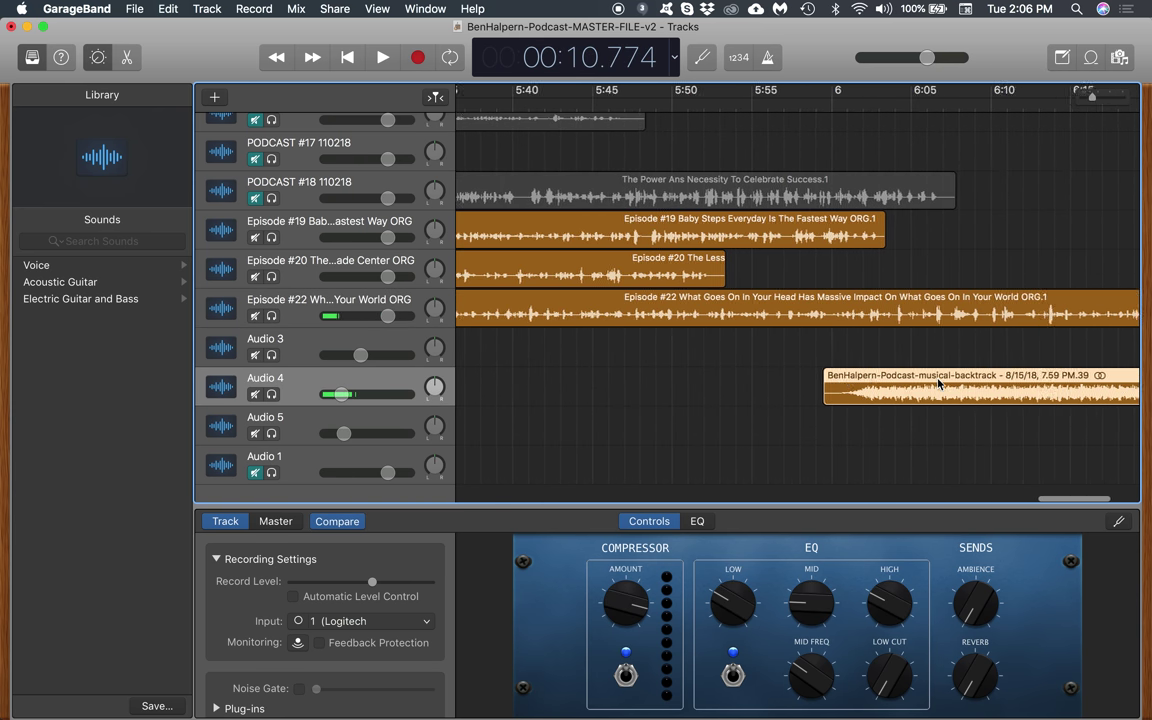
{"action": "scroll", "coordinate": [938, 383], "scroll_direction": "right", "scroll_amount": 5}
{"action": "mouse_move", "coordinate": [918, 380]}
{"action": "left_mouse_down"}
{"action": "mouse_move", "coordinate": [892, 375]}
{"action": "mouse_move", "coordinate": [920, 373]}
{"action": "left_mouse_up"}
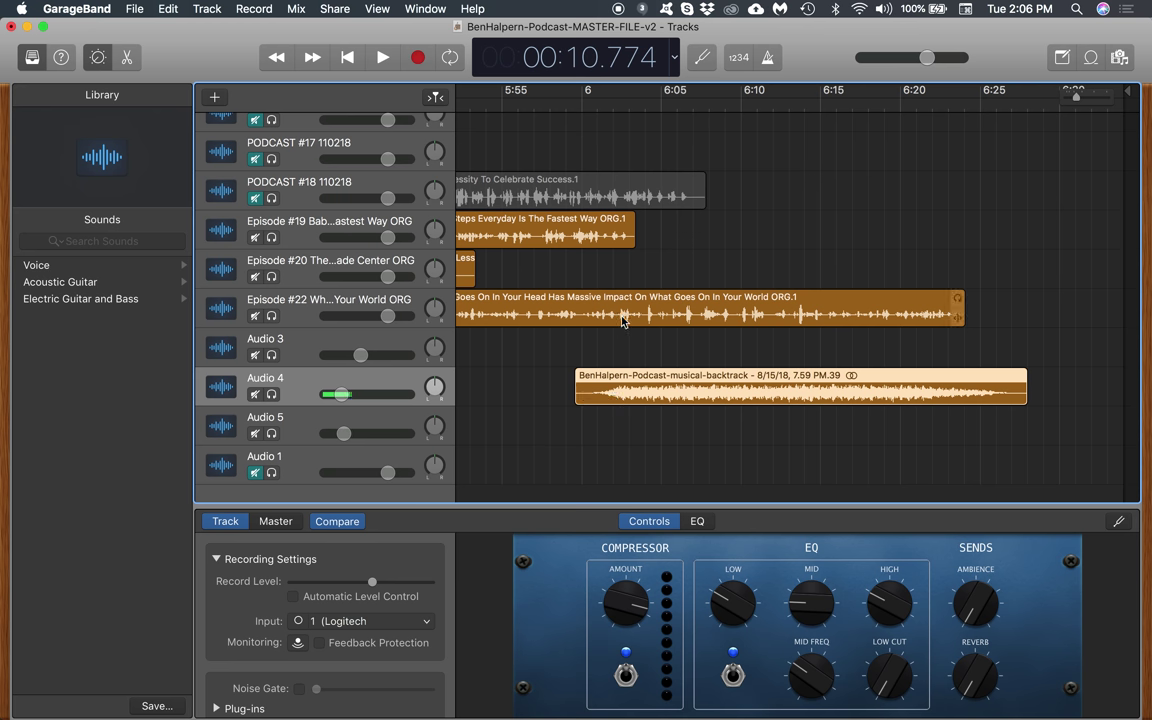
{"action": "mouse_move", "coordinate": [576, 390]}
{"action": "left_mouse_down"}
{"action": "mouse_move", "coordinate": [634, 398]}
{"action": "mouse_move", "coordinate": [577, 393]}
{"action": "left_mouse_up"}
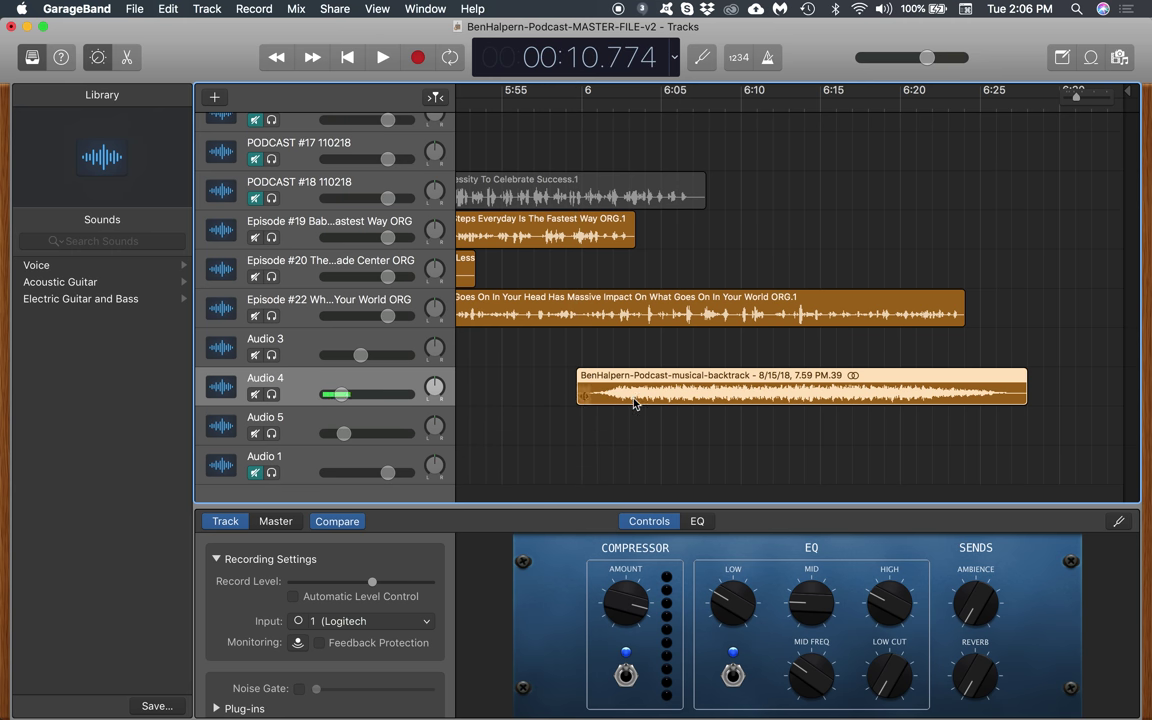
{"action": "scroll", "coordinate": [633, 403], "scroll_direction": "left", "scroll_amount": 10}
- Shift the second Audio 5 clip and extend the first clip's end so both join near 5:00
{"action": "scroll", "coordinate": [633, 403], "scroll_direction": "left", "scroll_amount": 10}
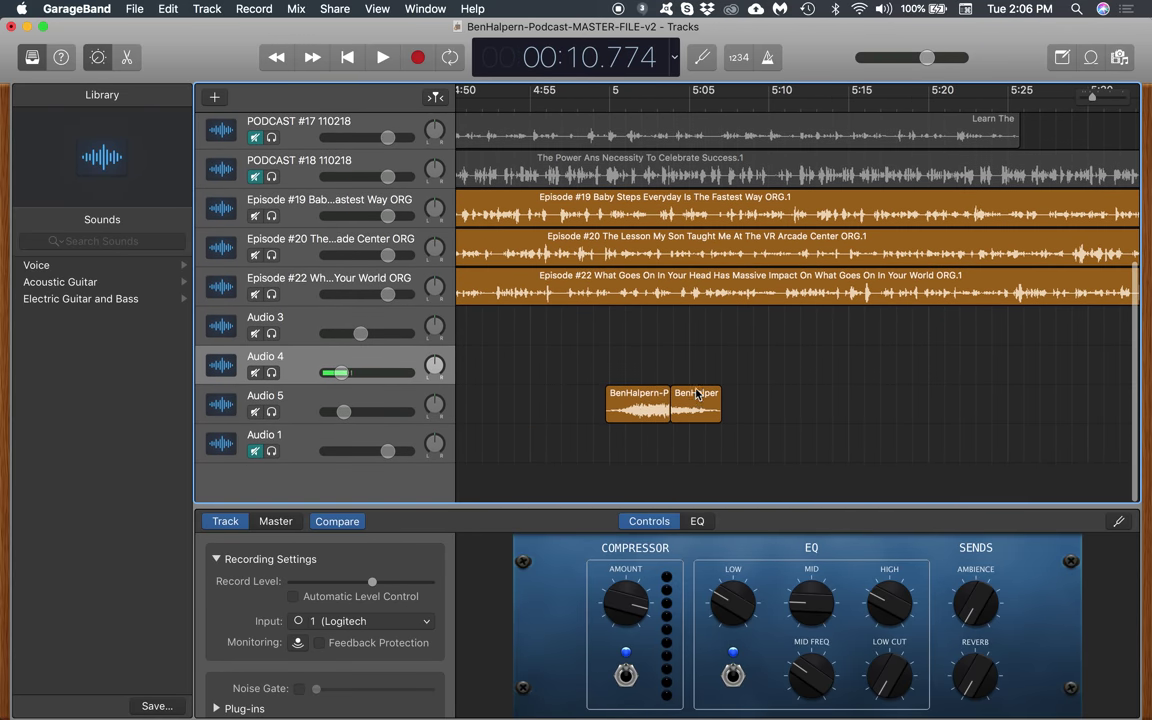
{"action": "left_click", "coordinate": [698, 395]}
{"action": "mouse_move", "coordinate": [698, 395]}
{"action": "left_mouse_down"}
{"action": "mouse_move", "coordinate": [743, 396]}
{"action": "mouse_move", "coordinate": [700, 430]}
{"action": "mouse_move", "coordinate": [686, 395]}
{"action": "left_mouse_up"}
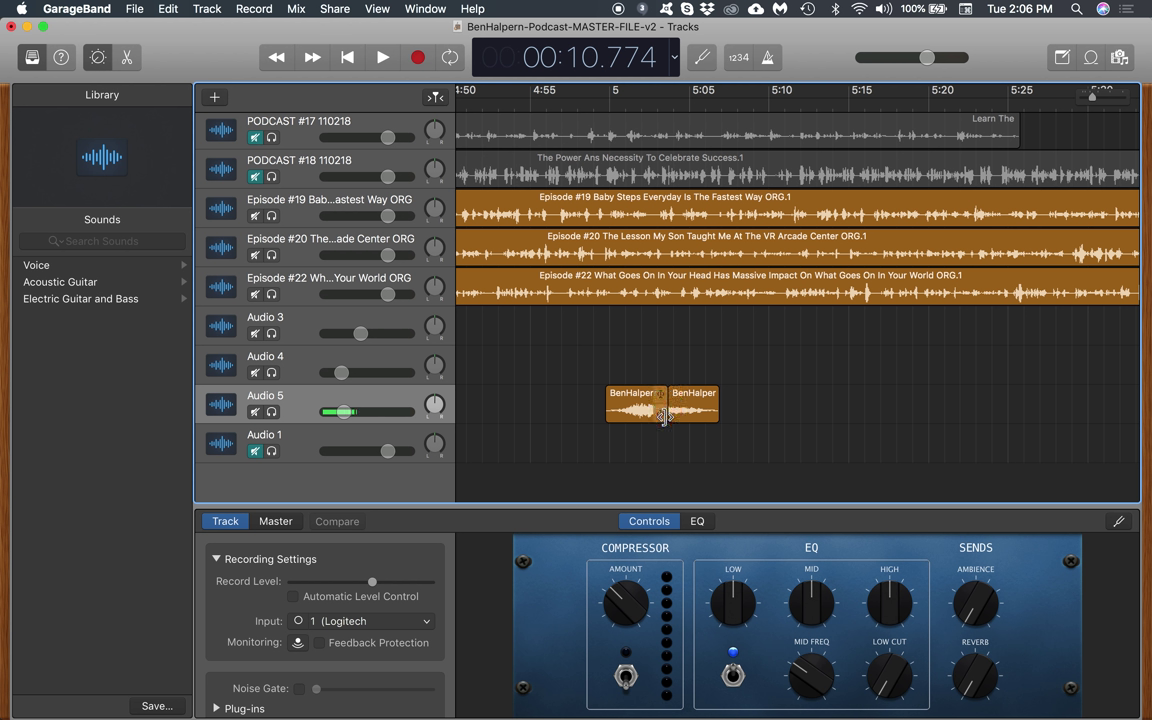
{"action": "left_click_drag", "start_coordinate": [663, 410], "coordinate": [671, 398]}
{"action": "scroll", "coordinate": [672, 440], "scroll_direction": "left", "scroll_amount": 15}
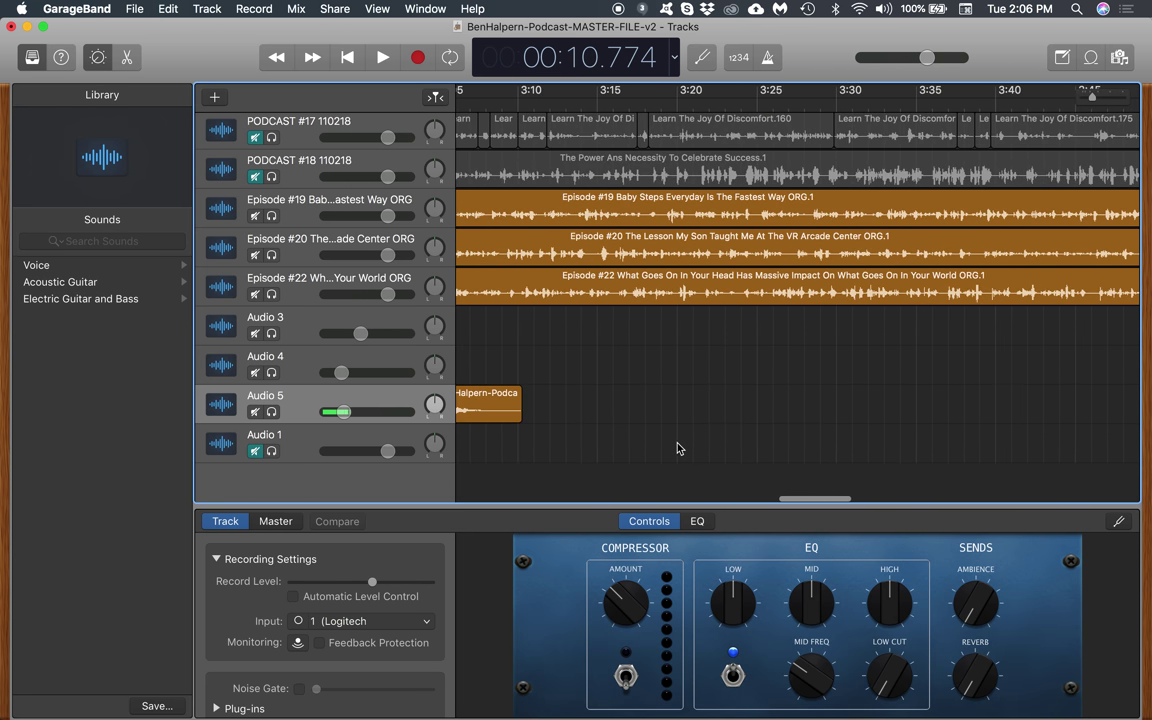
{"action": "scroll", "coordinate": [679, 449], "scroll_direction": "right", "scroll_amount": 3}
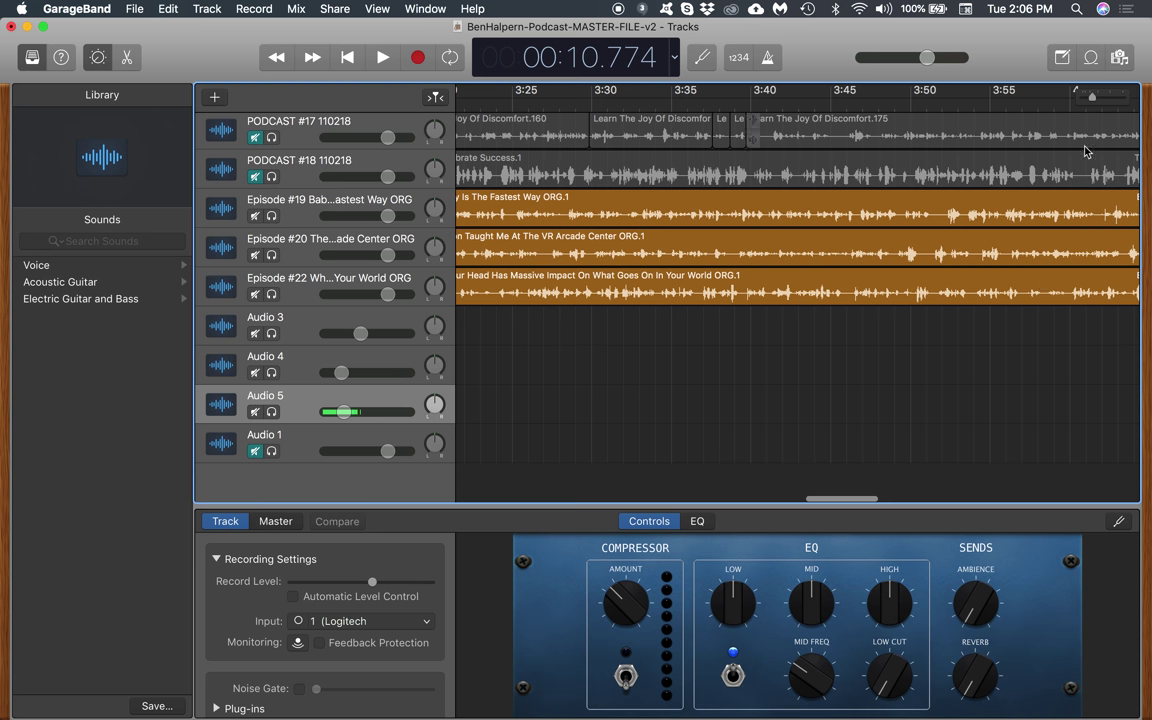
{"action": "scroll", "coordinate": [808, 355], "scroll_direction": "down", "scroll_amount": 10}
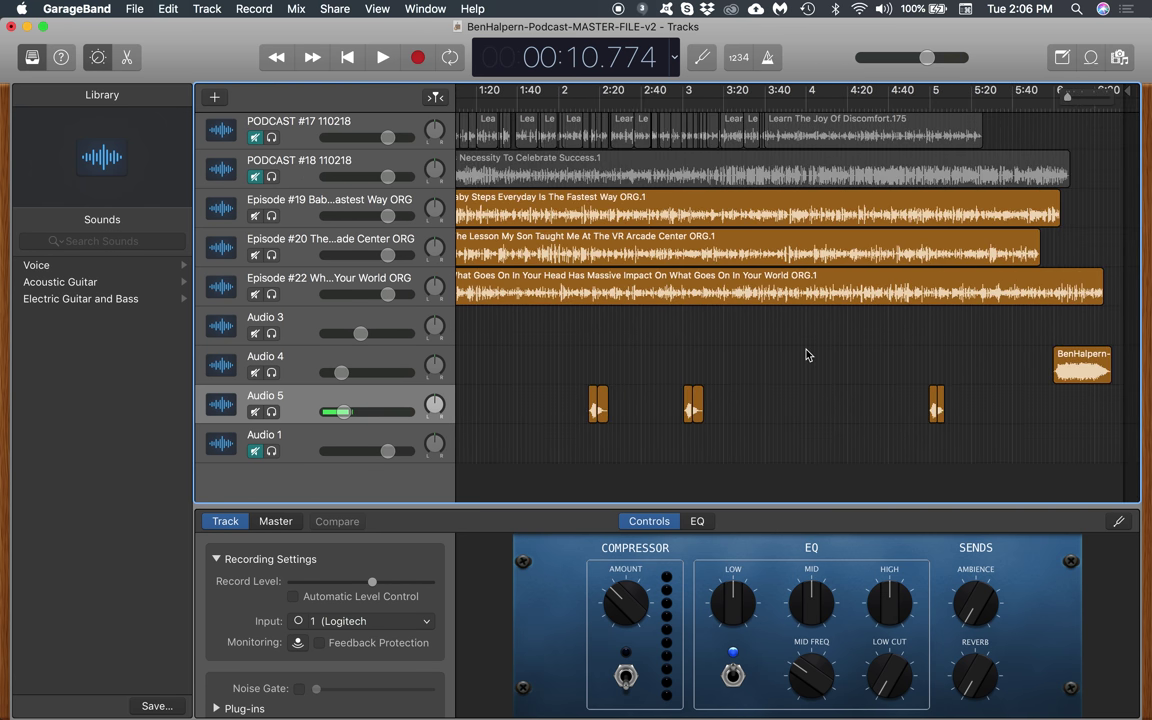
{"action": "scroll", "coordinate": [806, 355], "scroll_direction": "left", "scroll_amount": 5}
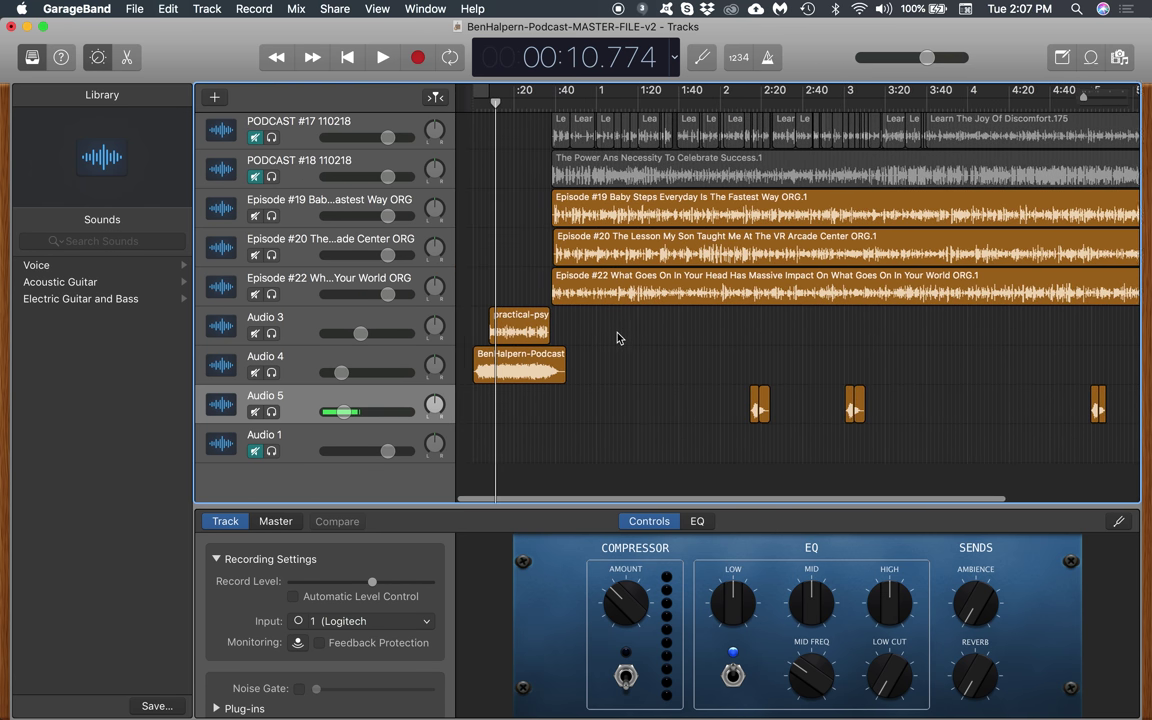